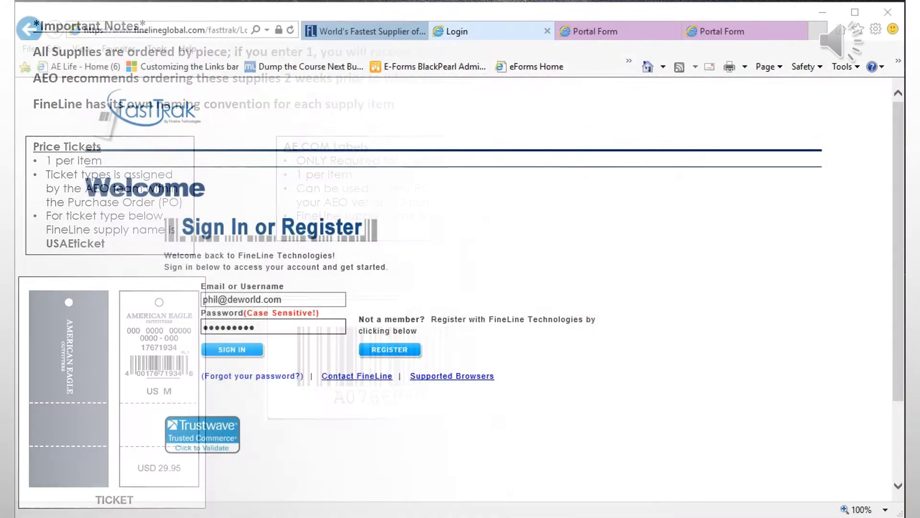
Step: Sign in and open the American Eagle purchase-order lookup for a new order
click(239, 353)
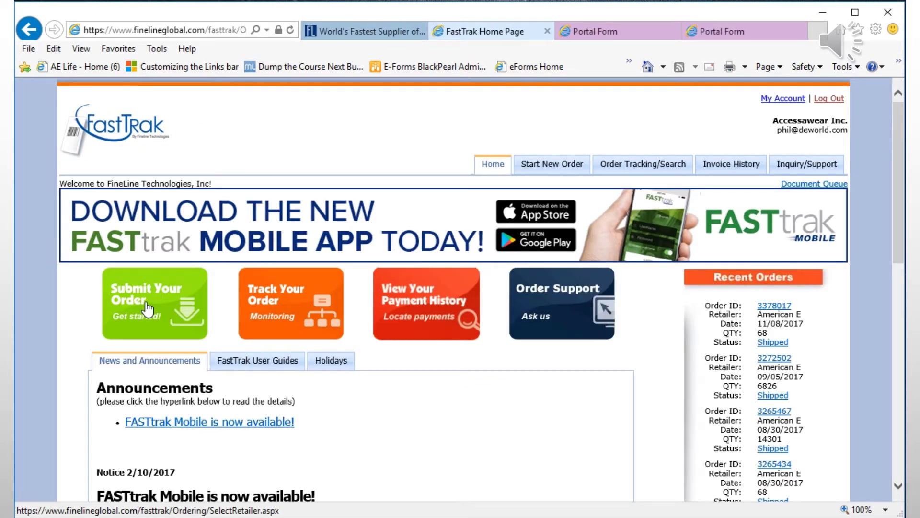
click(145, 307)
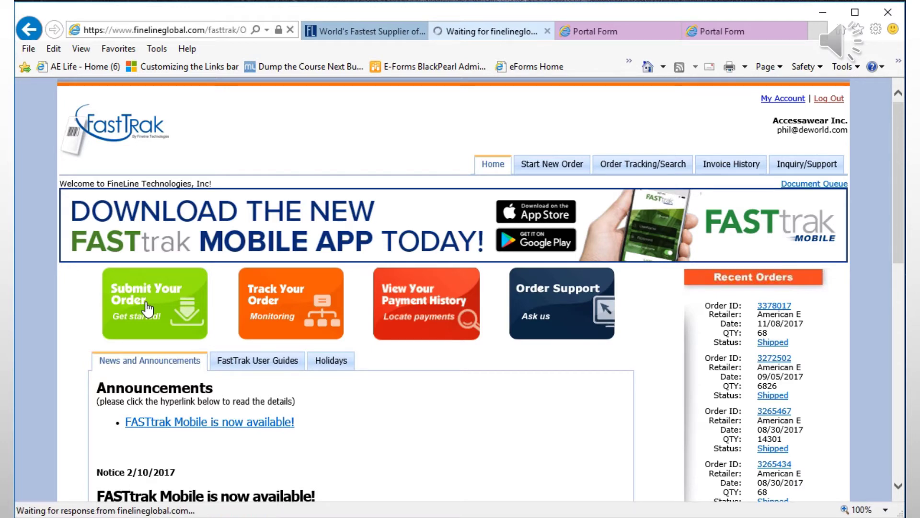
scroll(218, 307, down, 1)
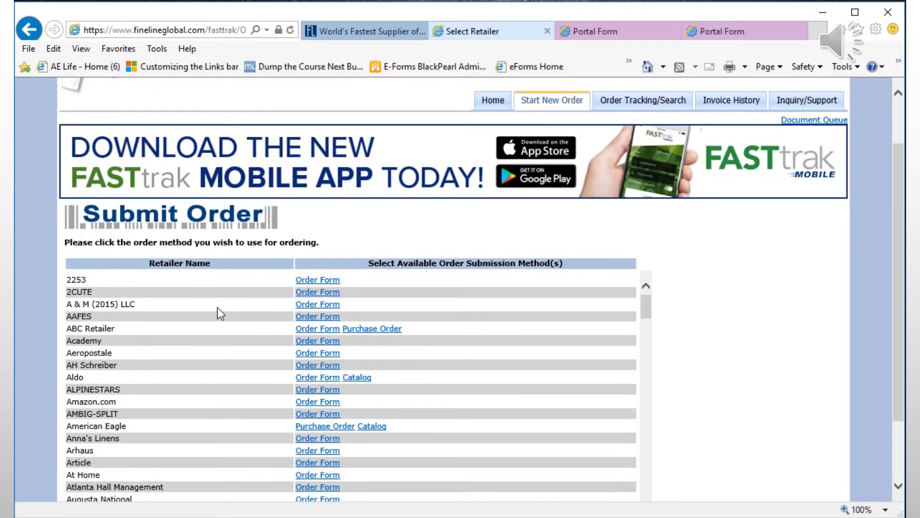
scroll(217, 307, down, 2)
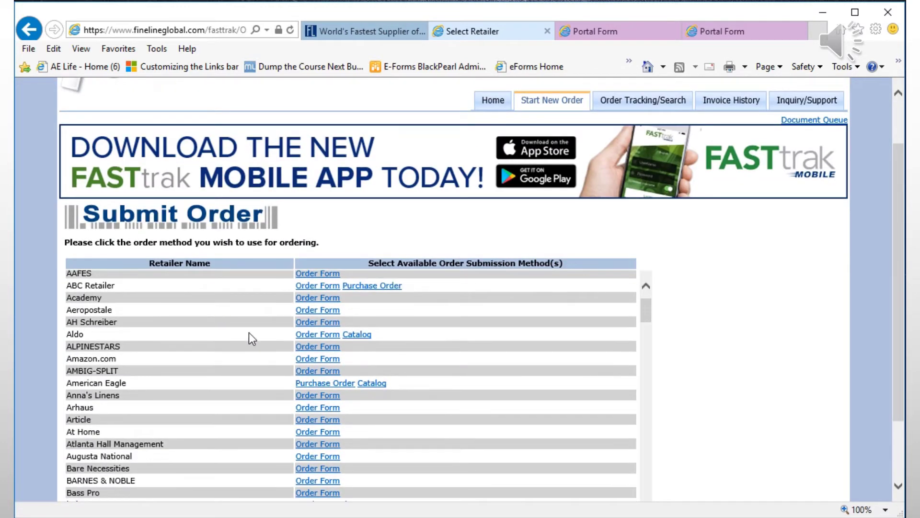
click(331, 387)
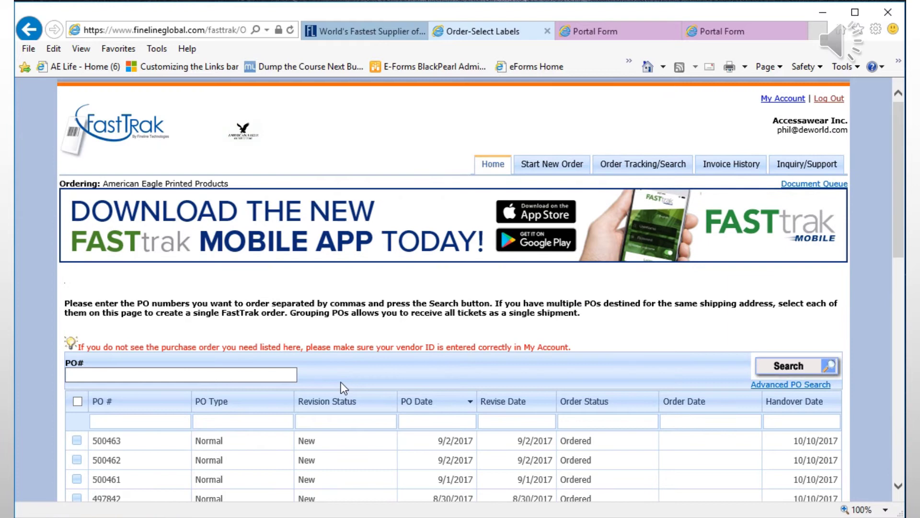
scroll(340, 382, down, 2)
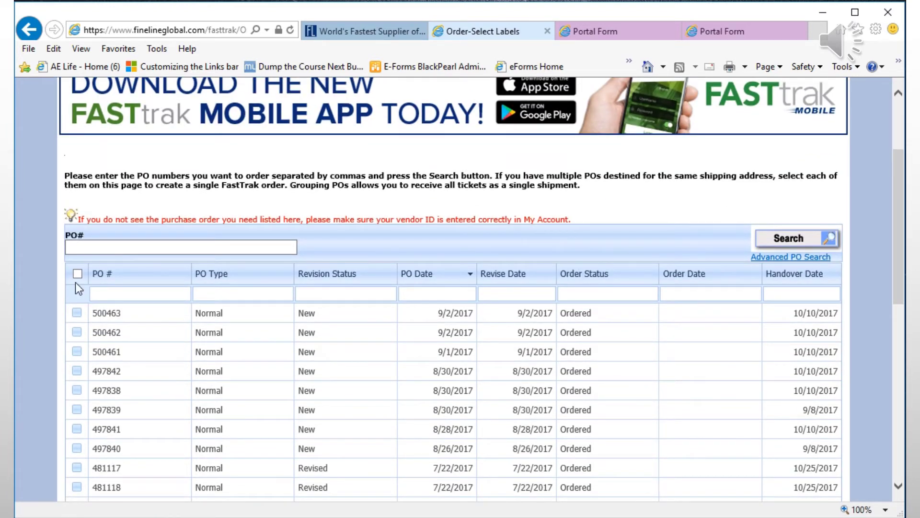
Step: Tick PO 500463 and PO 500462 in the purchase-order list
click(75, 247)
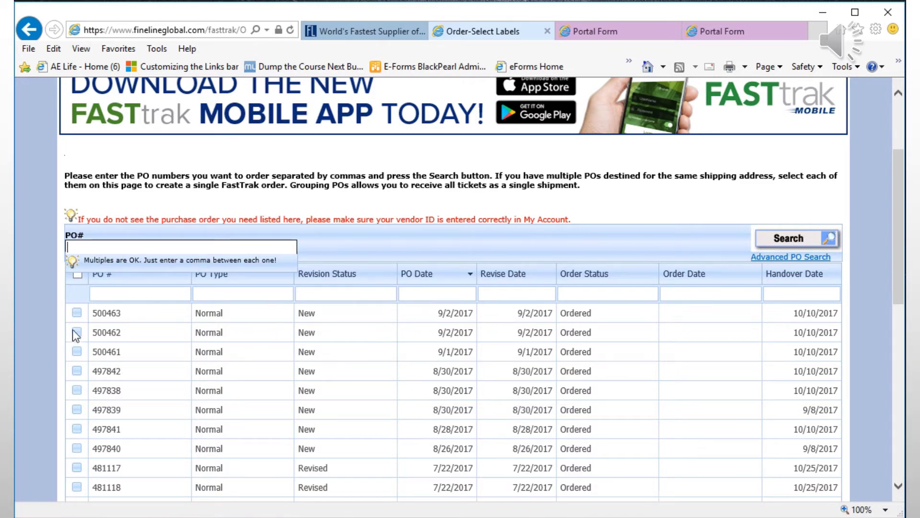
click(76, 314)
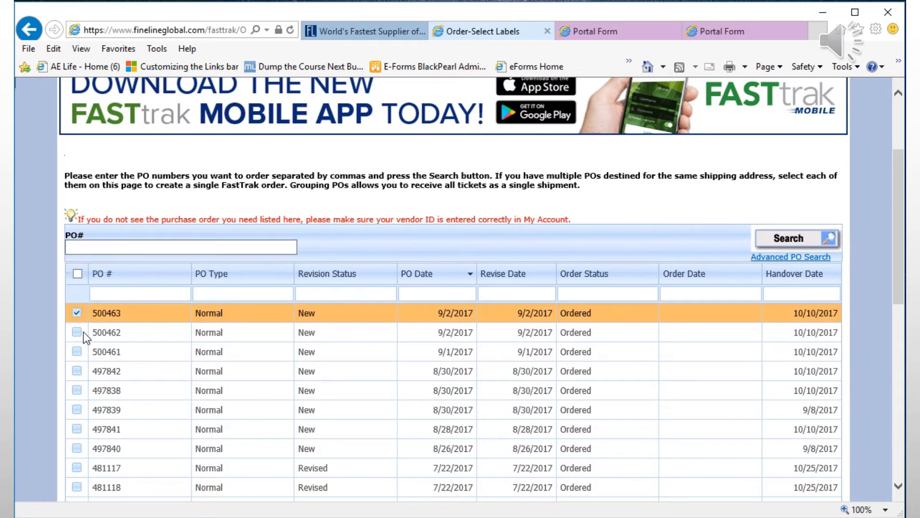
click(77, 333)
scroll(227, 334, down, 1)
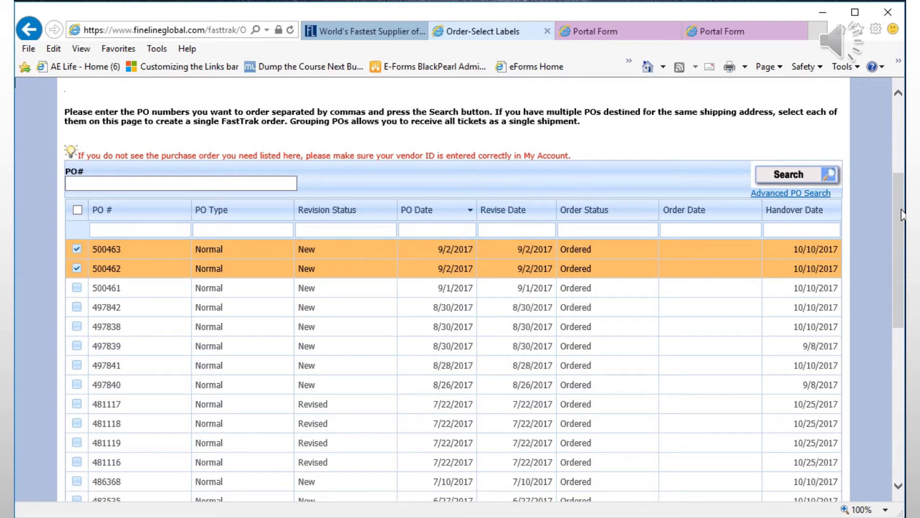
drag(903, 215, 884, 370)
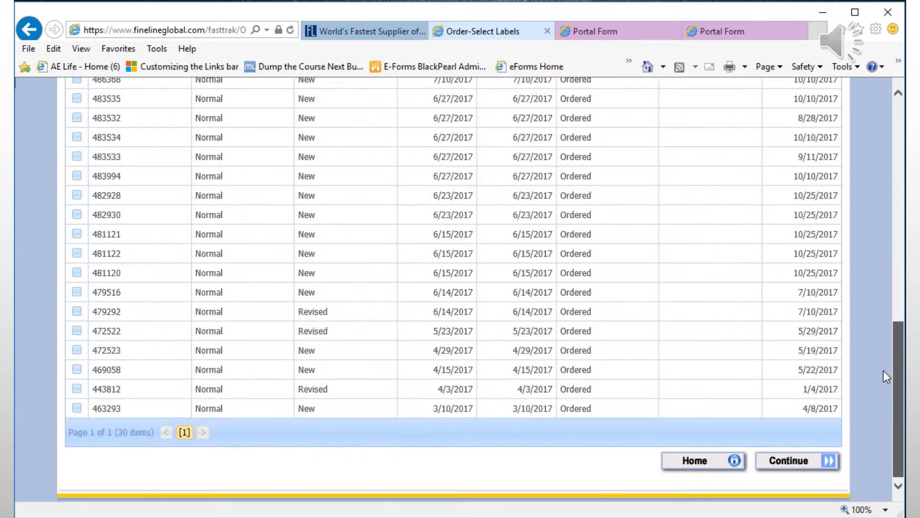
Step: On PO Details, replace the line quantities with 4700 and 850
click(784, 468)
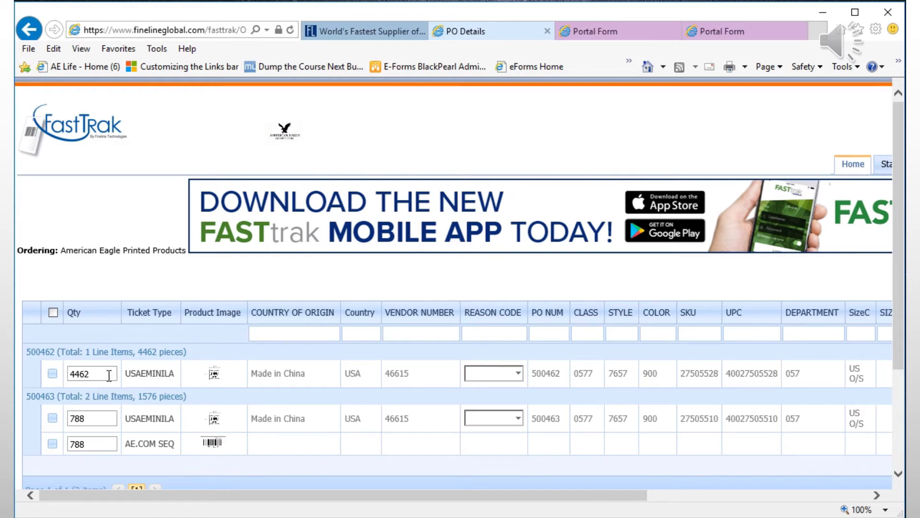
drag(109, 374, 75, 383)
text(7)
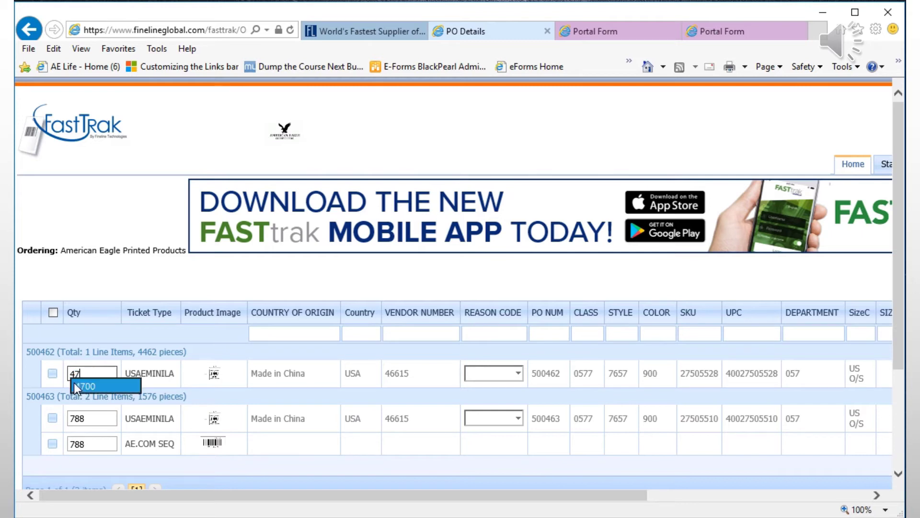
text(00)
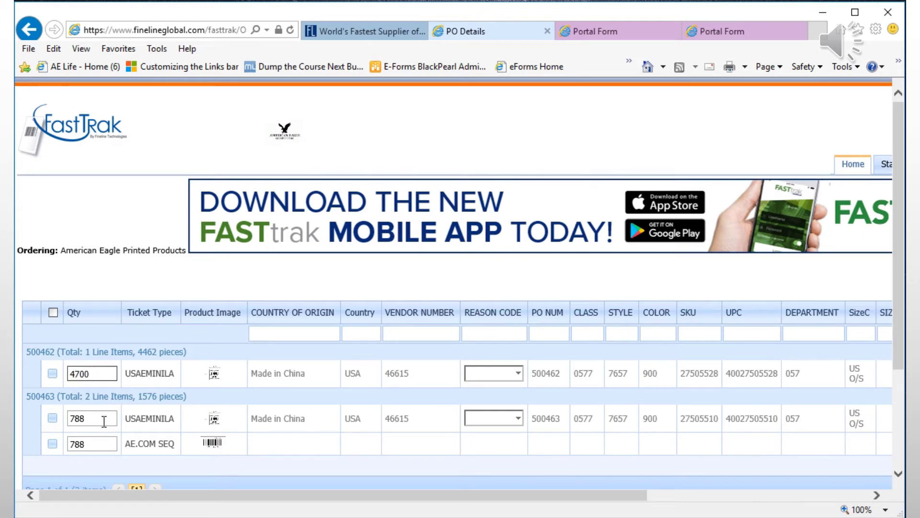
mouse_move(103, 420)
mouse_down()
mouse_move(67, 428)
mouse_move(52, 445)
mouse_up()
text(850)
text(8)
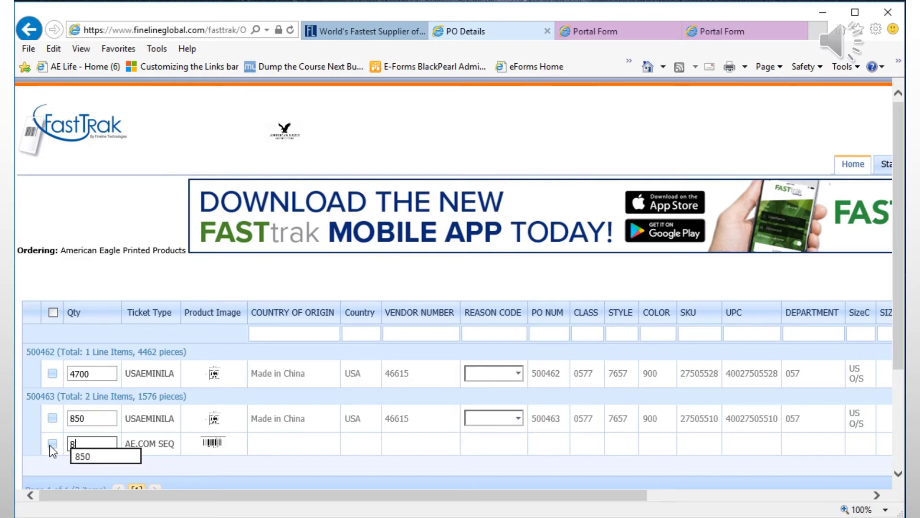
text(50)
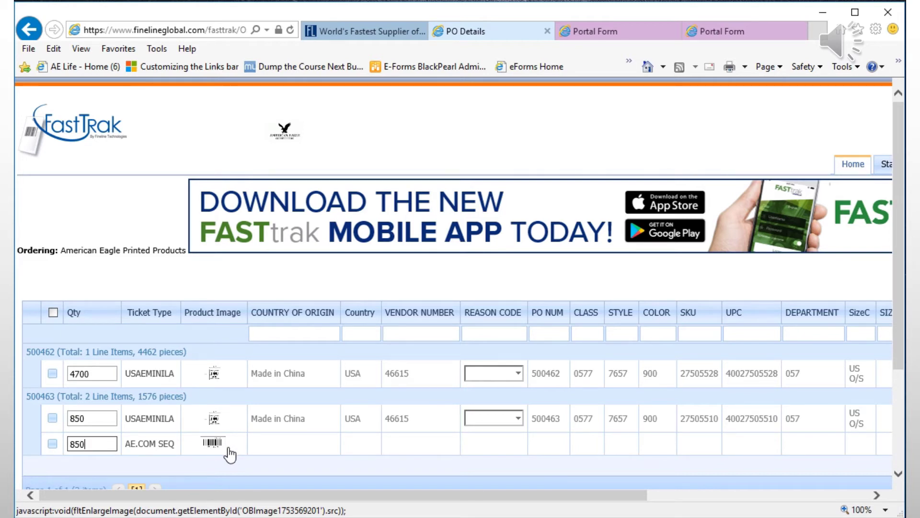
Step: Mark the PO 500462 ticket, the AE.COM SEQ label and all page lines for ordering
click(53, 375)
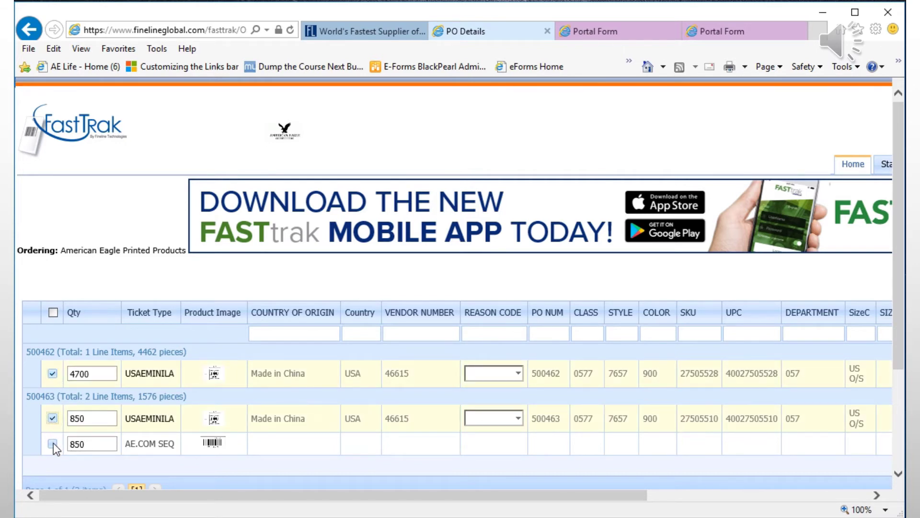
click(53, 445)
click(53, 313)
drag(154, 495, 179, 471)
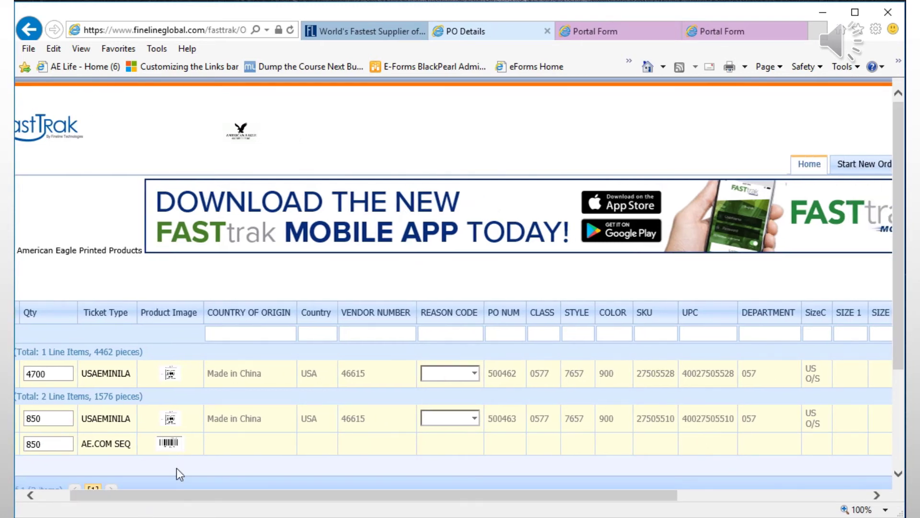
scroll(175, 408, down, 3)
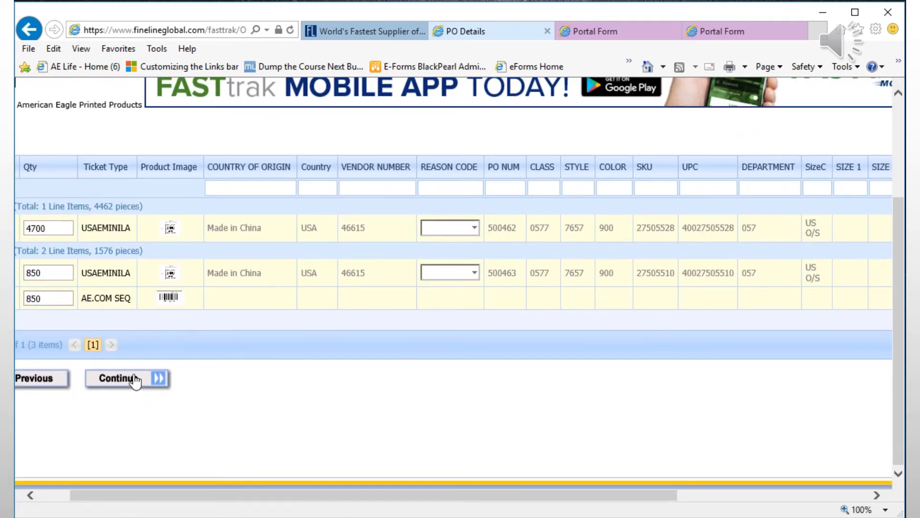
Step: Add a catalog order, tick AE-EAN128 OF and clear its 0 quantity to enter 500
click(134, 379)
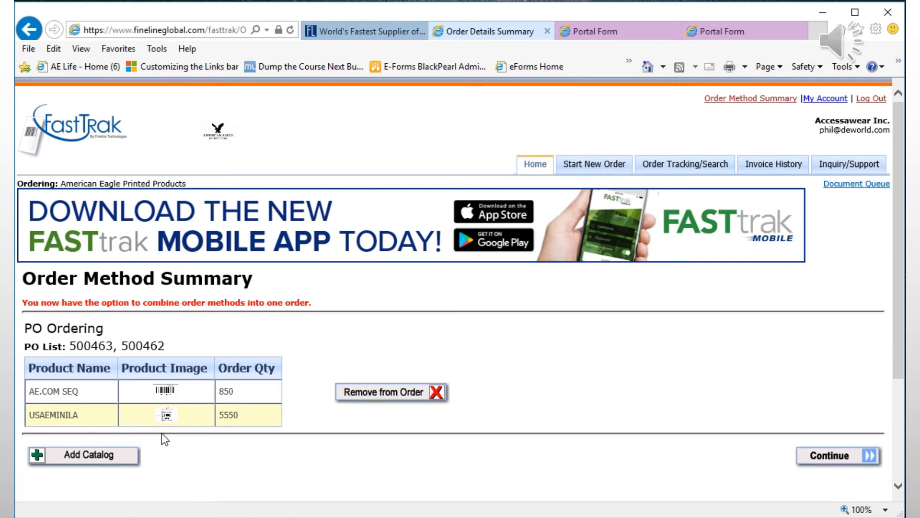
click(87, 460)
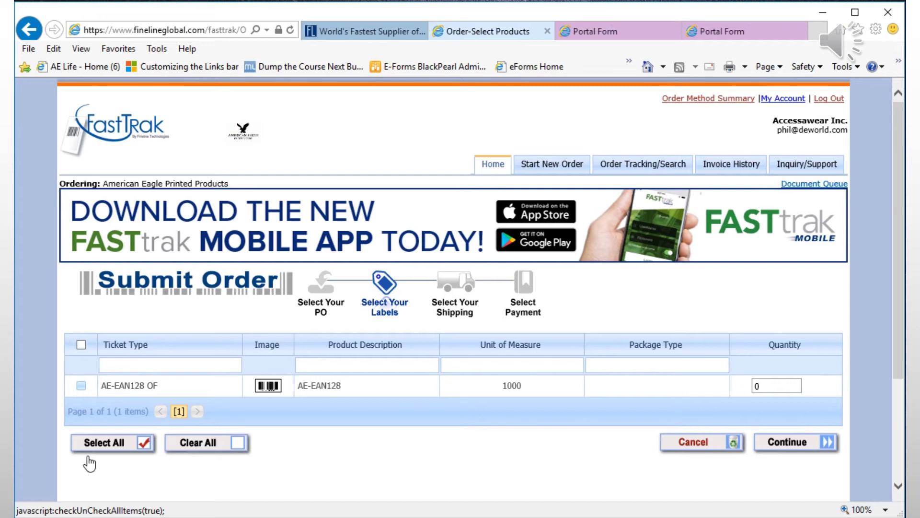
click(82, 387)
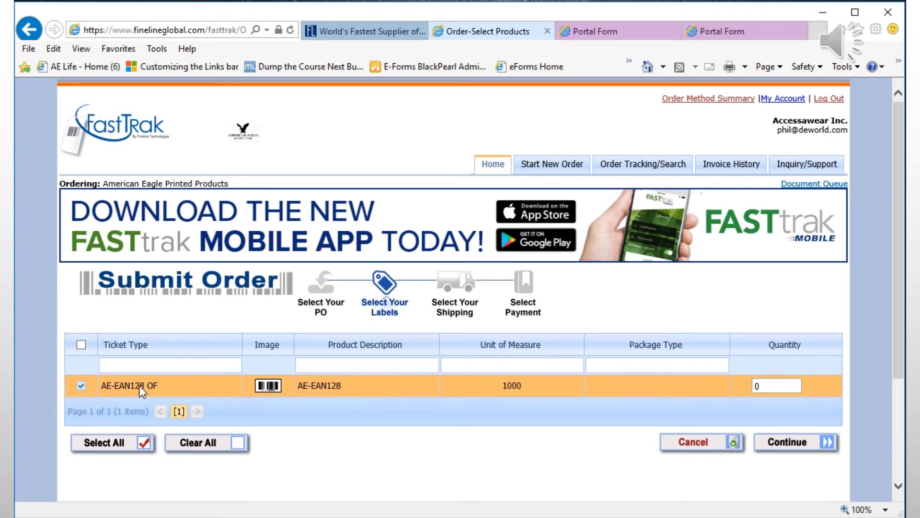
drag(780, 386, 749, 392)
click(769, 384)
key(BackSpace)
text(5)
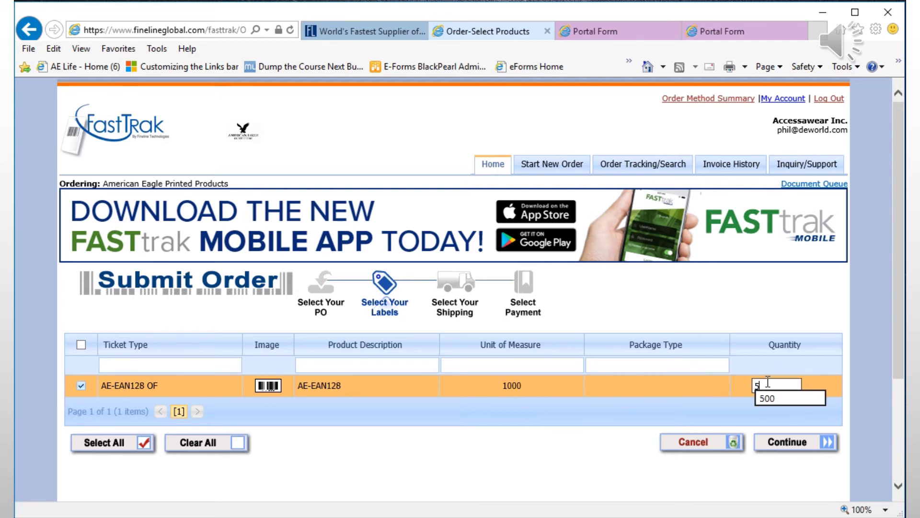
text(00)
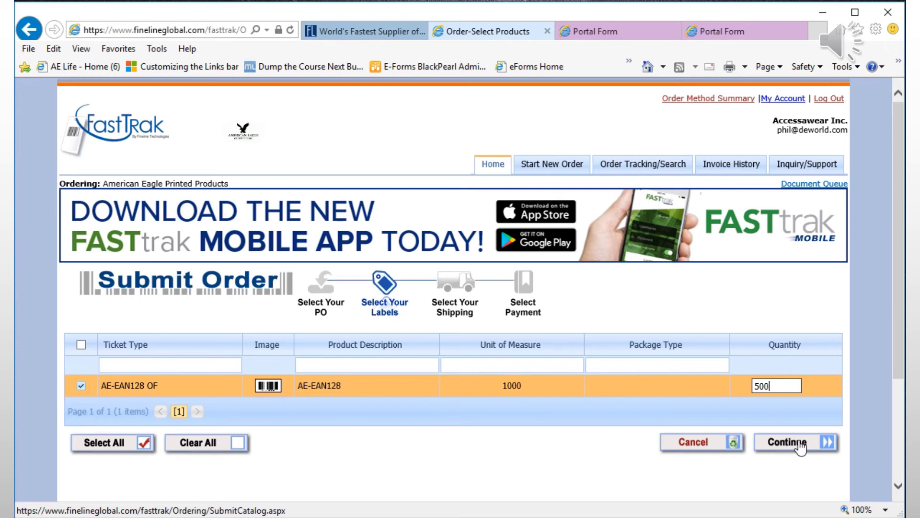
Step: Confirm the 500 carton labels and the combined Order Method Summary
click(800, 447)
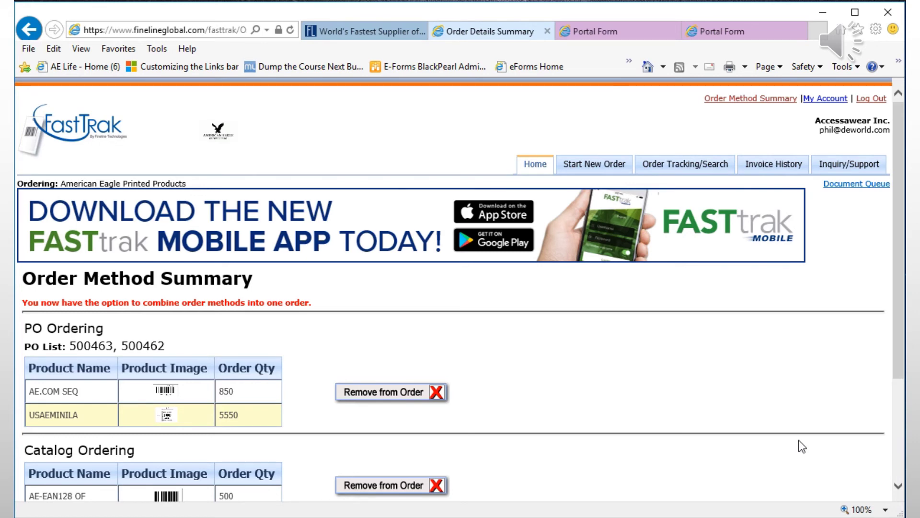
scroll(802, 446, down, 2)
scroll(802, 446, down, 2)
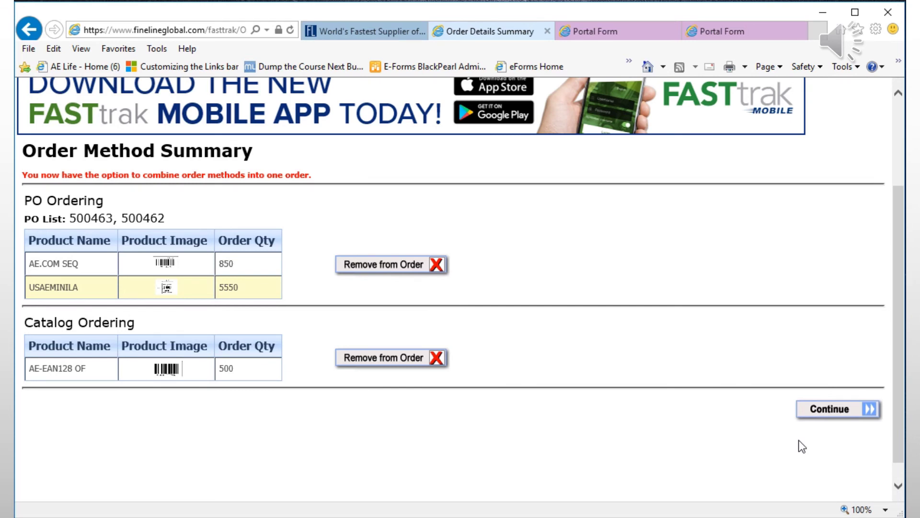
click(812, 412)
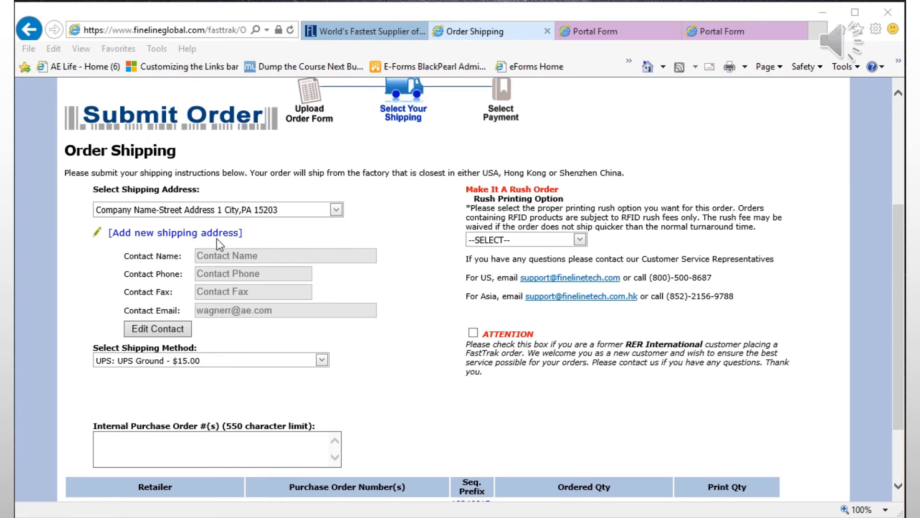
Step: Keep UPS Ground with no rush printing, enter internal PO note 'notes', and continue
click(322, 361)
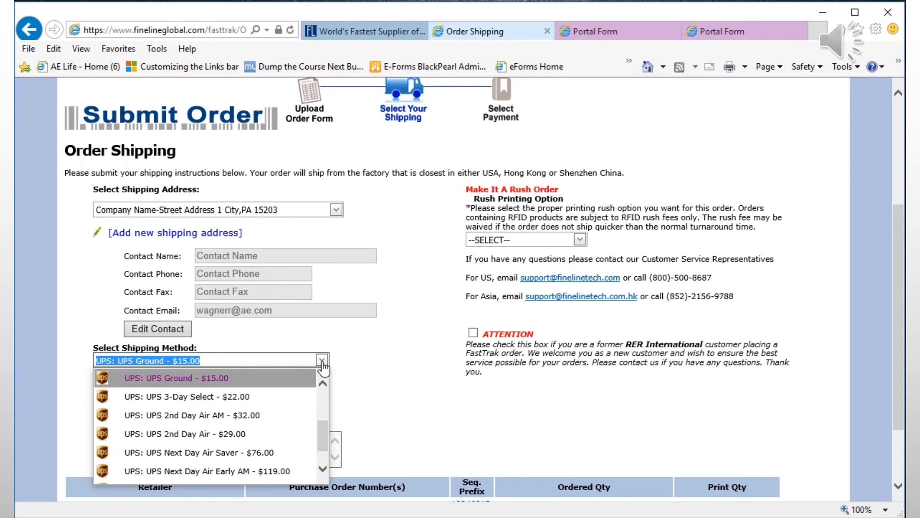
click(406, 368)
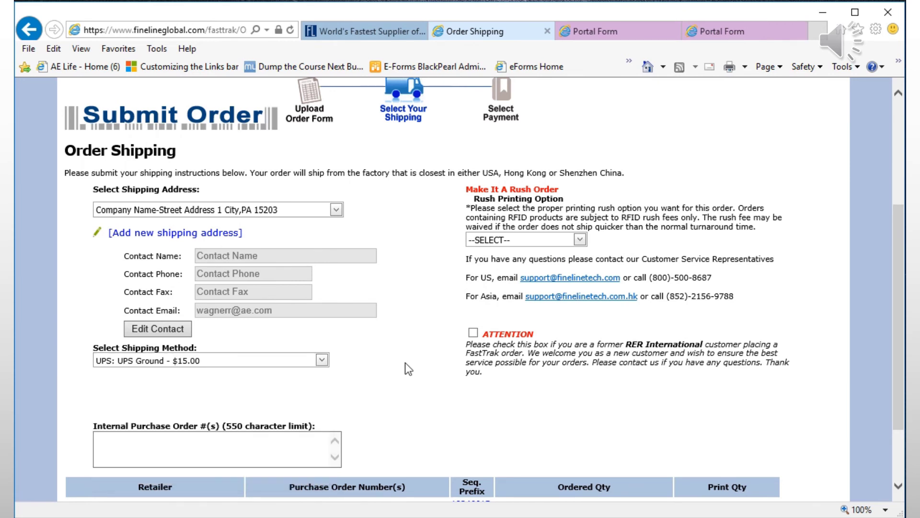
click(578, 242)
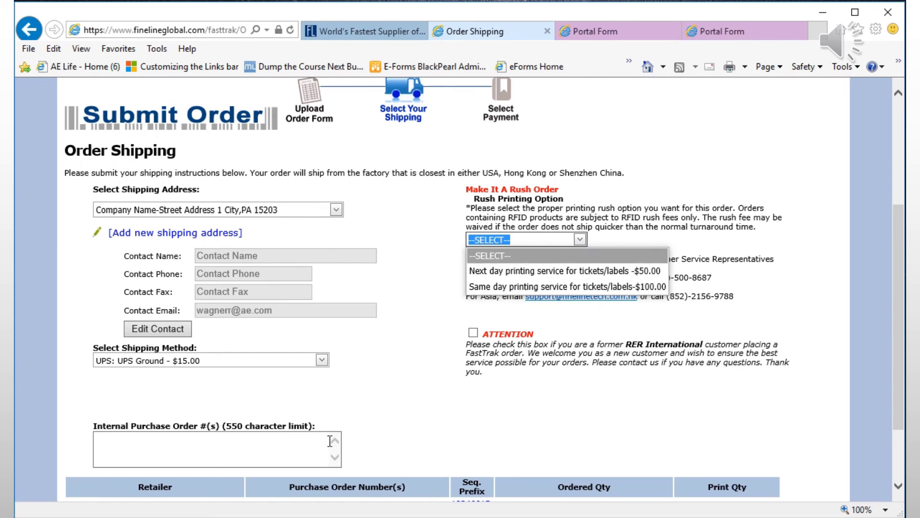
click(302, 444)
text(not)
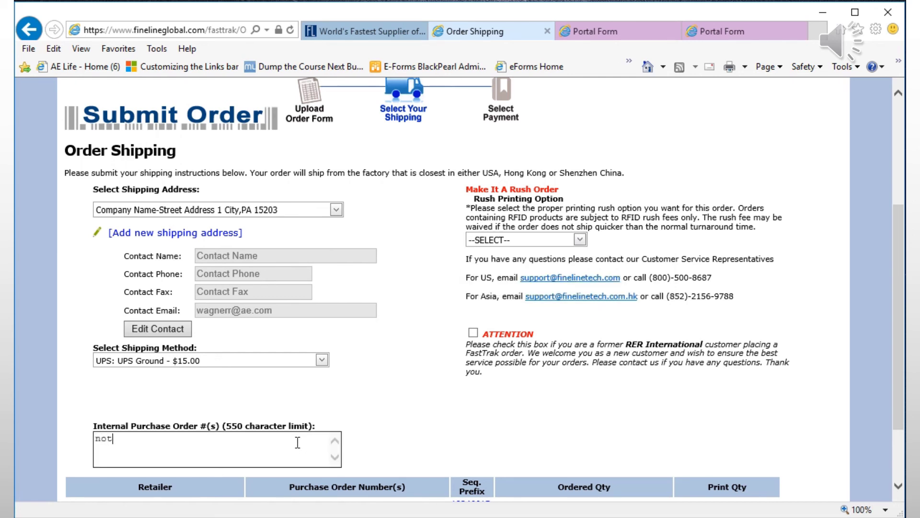
text(es)
drag(898, 216, 898, 263)
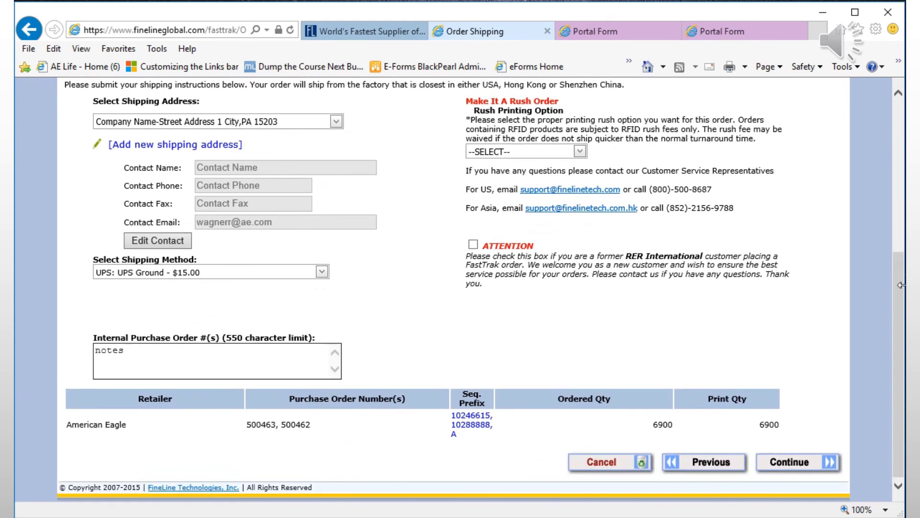
click(764, 463)
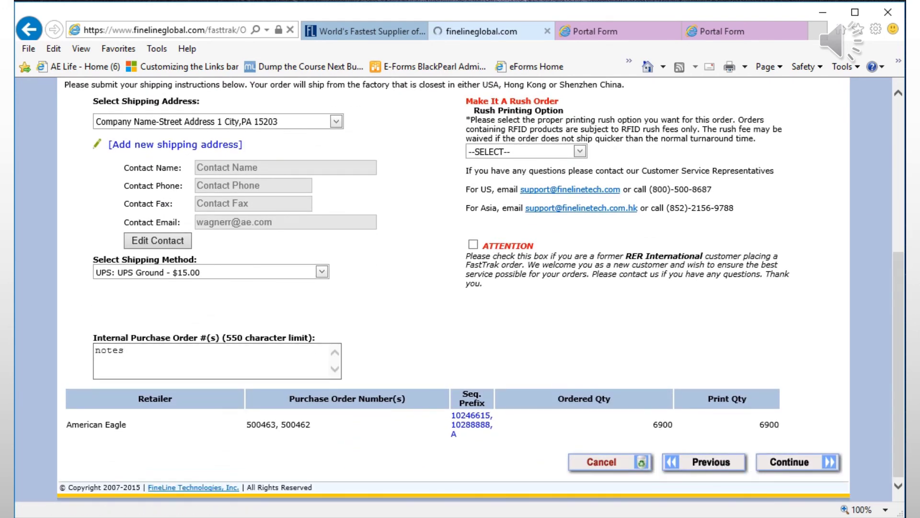
scroll(461, 287, down, 5)
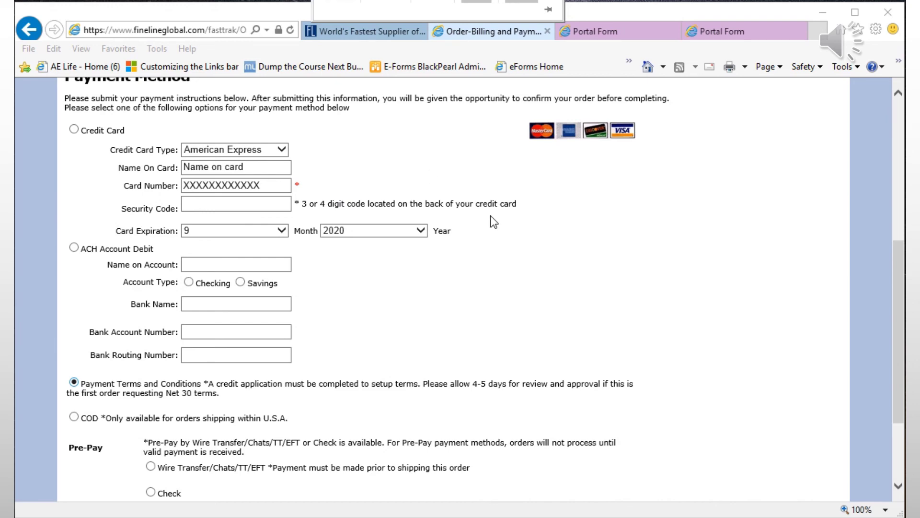
scroll(491, 216, down, 3)
Step: Leave Payment Terms and Conditions selected and continue to the order review
click(796, 464)
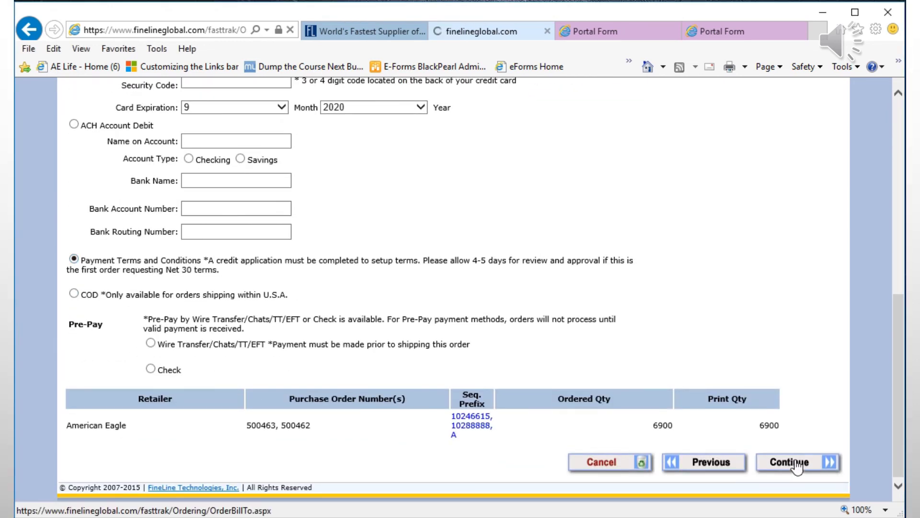